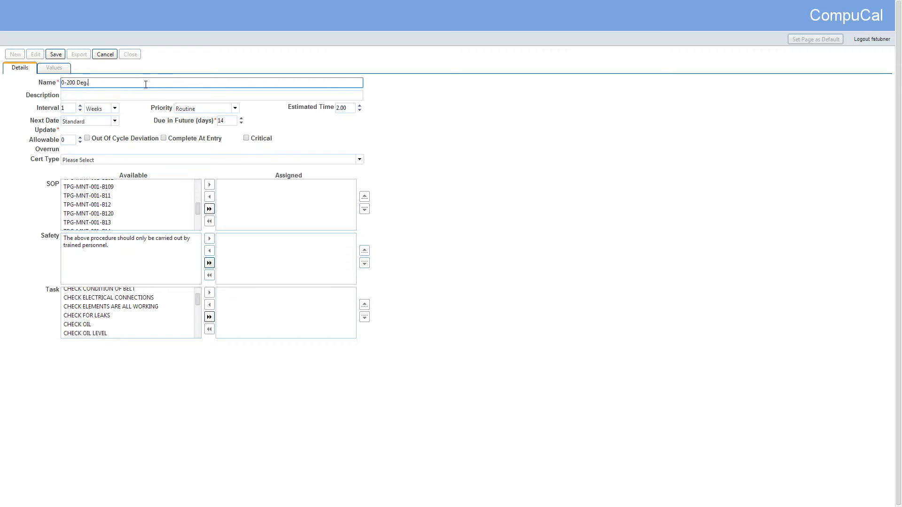
Enter the description "0-200 Deg. Calibration Routine" and set the interval to 2 weeks
{"action": "left_click", "coordinate": [147, 95]}
{"action": "type", "text": "0-200 Deg."}
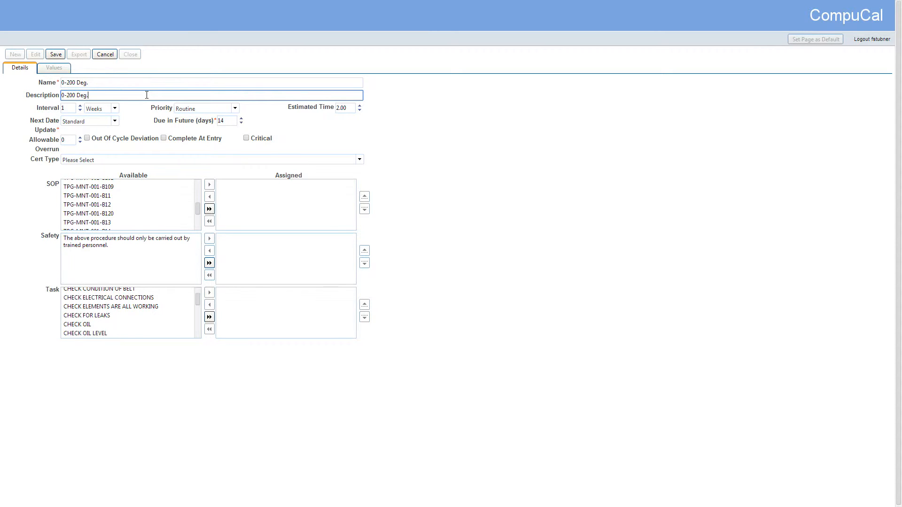
{"action": "type", "text": "Calibration Routine"}
{"action": "left_click", "coordinate": [80, 106]}
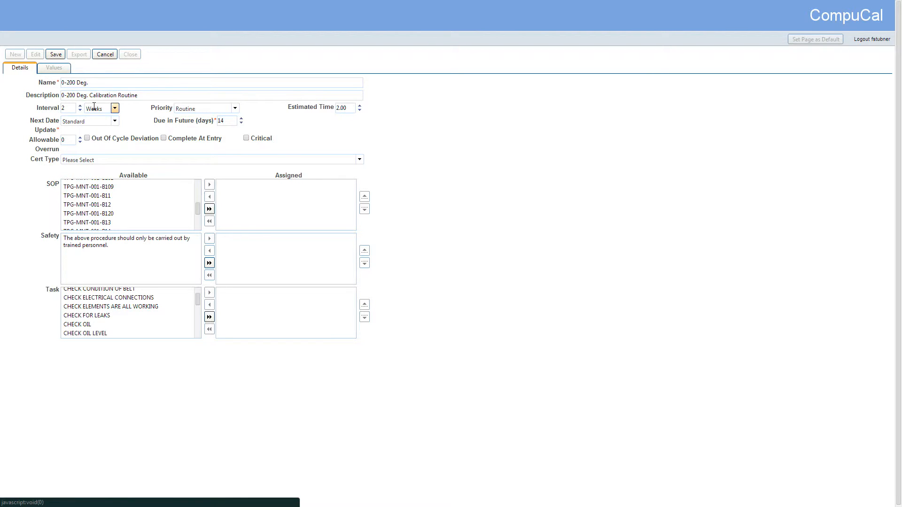
Set the routine's priority to Critical and its estimated time to 3.00
{"action": "left_click", "coordinate": [234, 108]}
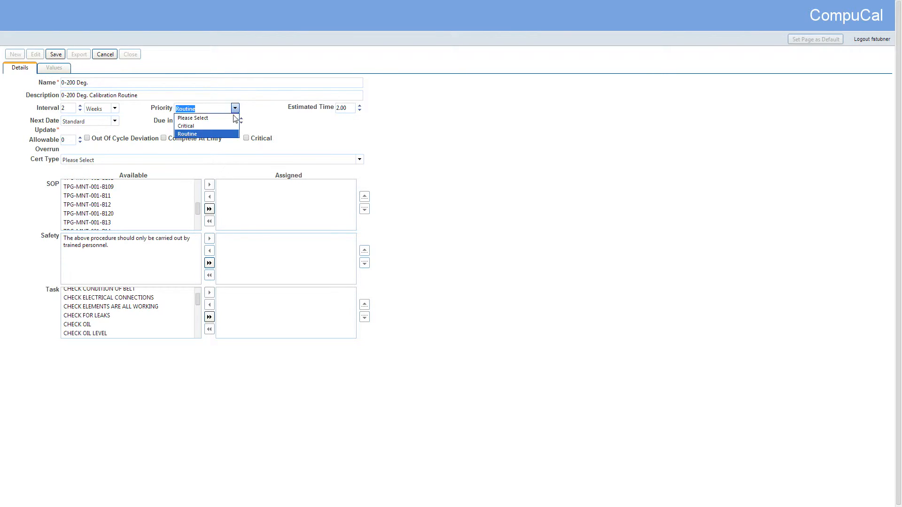
{"action": "left_click", "coordinate": [232, 127]}
{"action": "left_click", "coordinate": [339, 108]}
{"action": "type", "text": "3"}
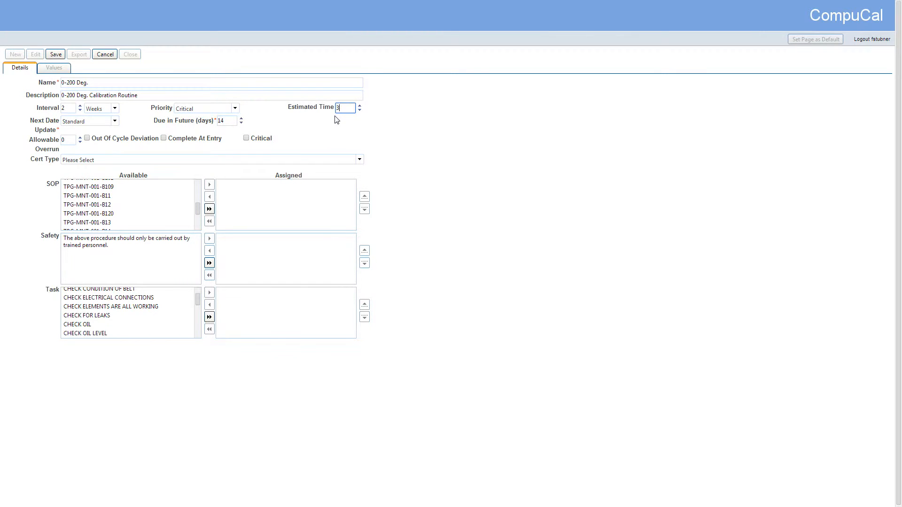
{"action": "type", "text": ".00"}
Keep the next date update on Standard, set Due in Future to 7 days, and enable Complete At Entry and Critical
{"action": "left_click", "coordinate": [114, 121]}
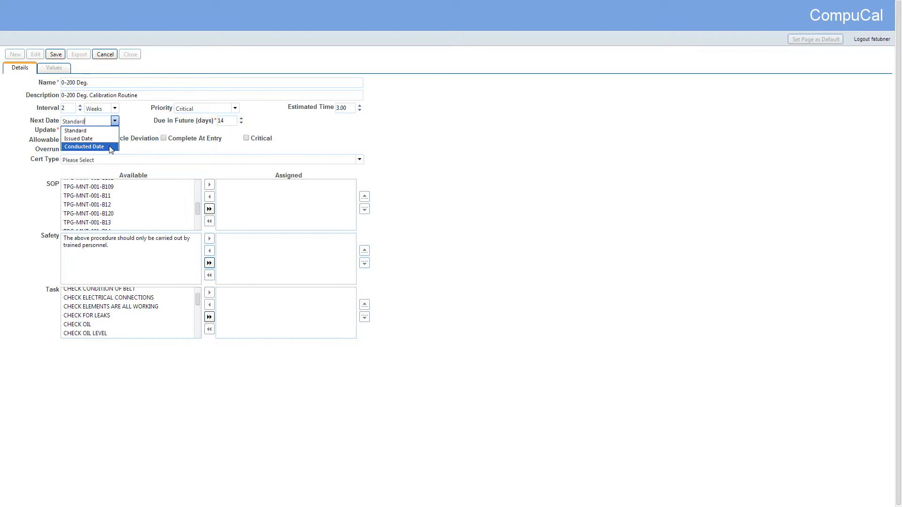
{"action": "left_click", "coordinate": [229, 120]}
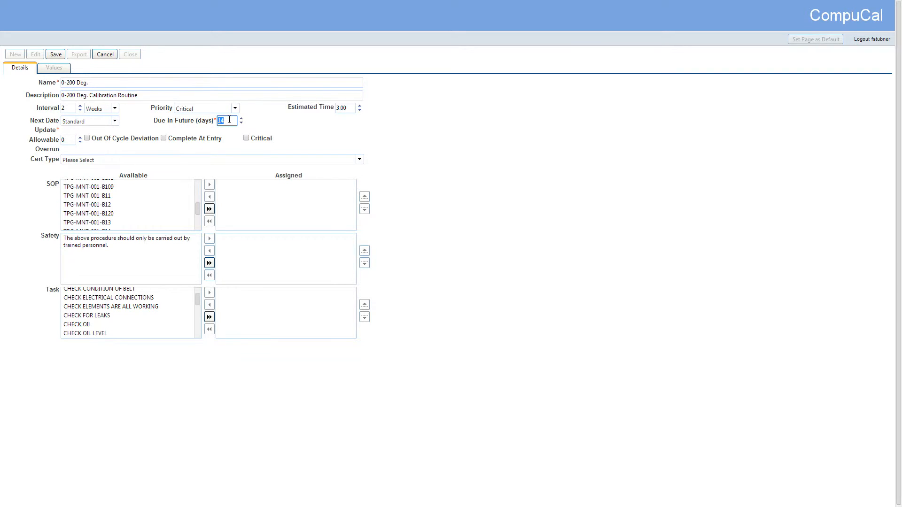
{"action": "type", "text": "7"}
{"action": "left_click", "coordinate": [133, 131]}
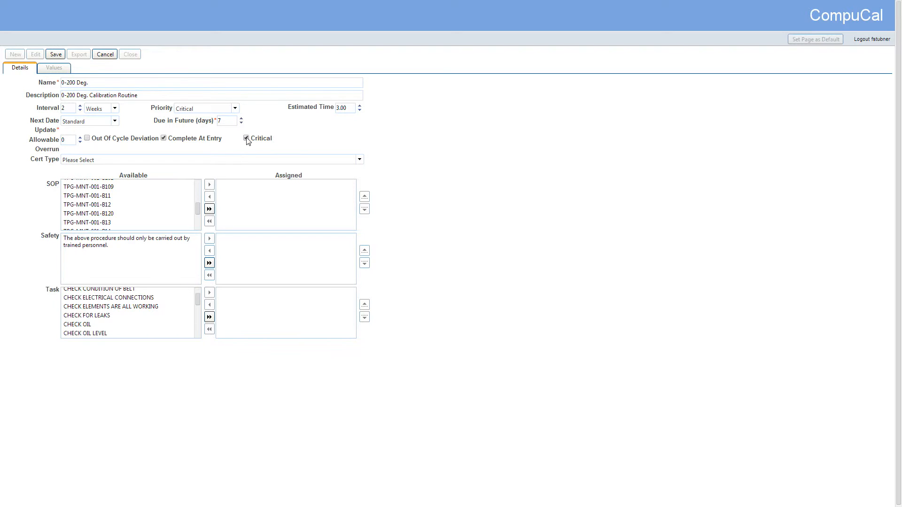
Assign the SOPs TPG-MNT-001-B11 and TPG-MNT-001-B13 to the routine
{"action": "left_click", "coordinate": [147, 195]}
{"action": "left_click", "coordinate": [209, 188]}
{"action": "left_click", "coordinate": [145, 214]}
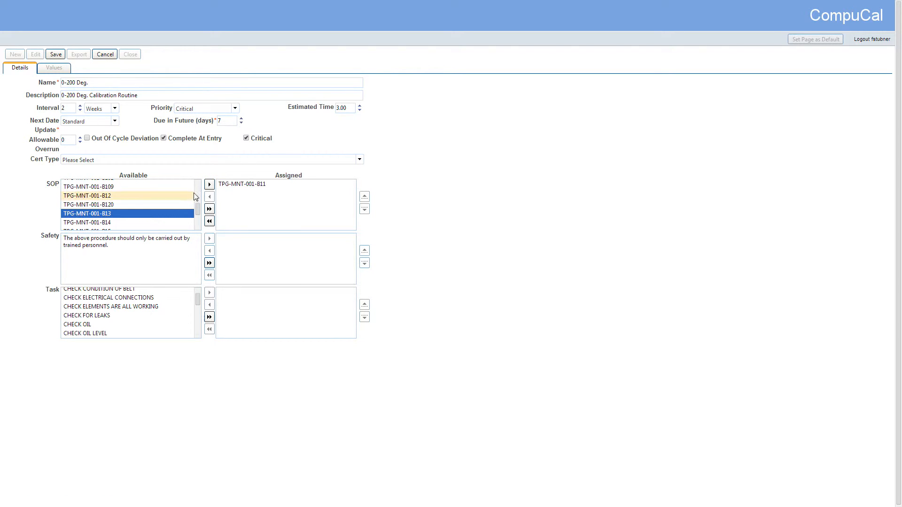
{"action": "left_click", "coordinate": [209, 184]}
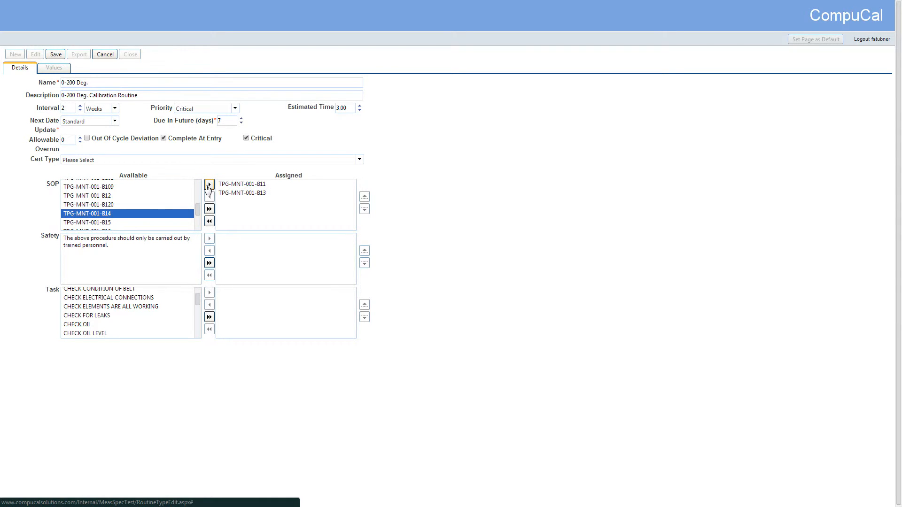
Assign the trained-personnel safety statement and the task CHECK ELECTRICAL CONNECTIONS to the routine
{"action": "left_click", "coordinate": [130, 240]}
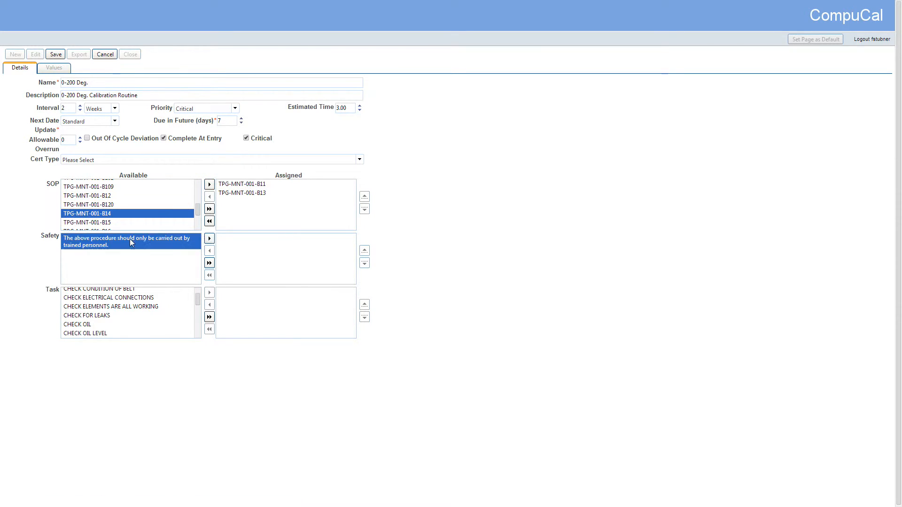
{"action": "left_click", "coordinate": [209, 239]}
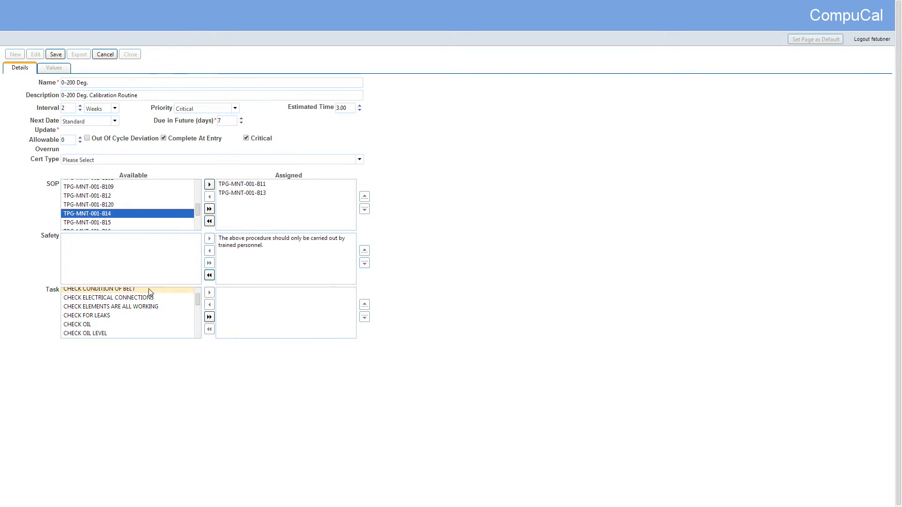
{"action": "left_click", "coordinate": [140, 300]}
{"action": "left_click", "coordinate": [210, 293]}
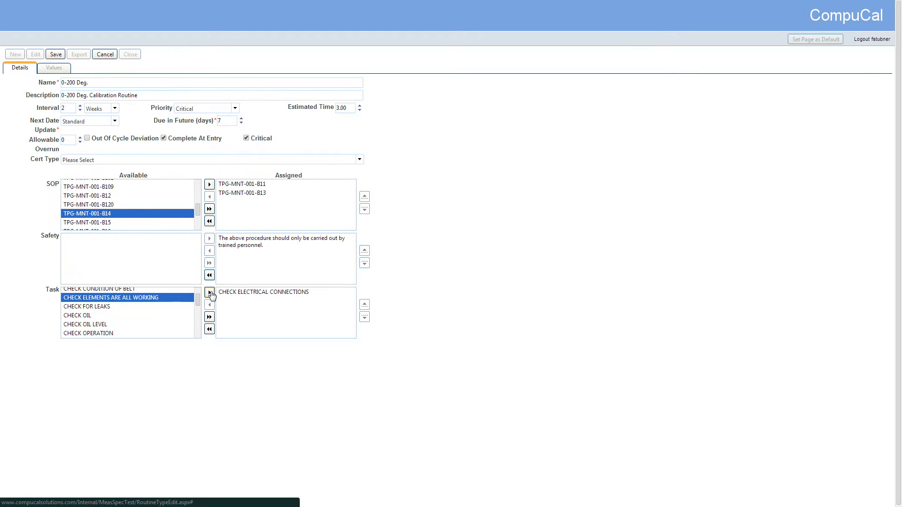
Assign the task CHECK CONDITION OF BELT and move it above CHECK ELECTRICAL CONNECTIONS
{"action": "scroll", "coordinate": [141, 312], "scroll_direction": "up", "scroll_amount": 2}
{"action": "left_click", "coordinate": [141, 335]}
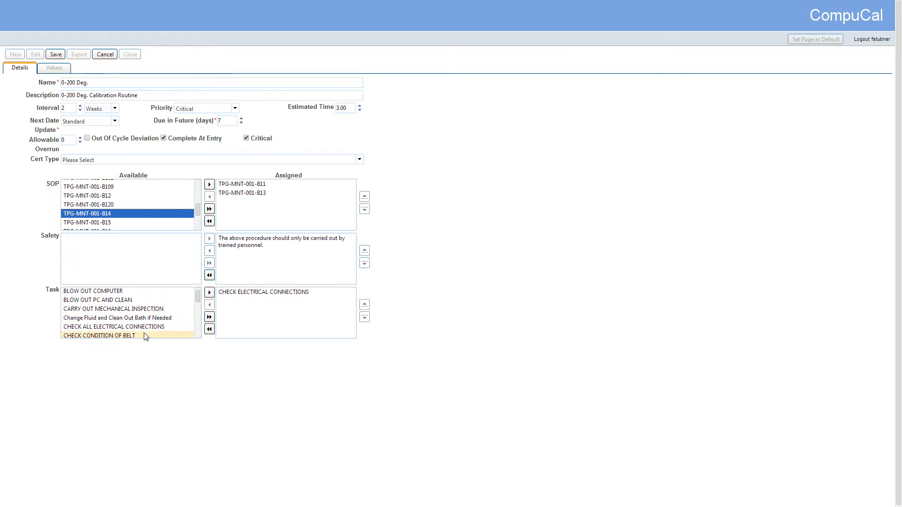
{"action": "left_click", "coordinate": [209, 293]}
{"action": "left_click", "coordinate": [267, 302]}
{"action": "left_click", "coordinate": [365, 304]}
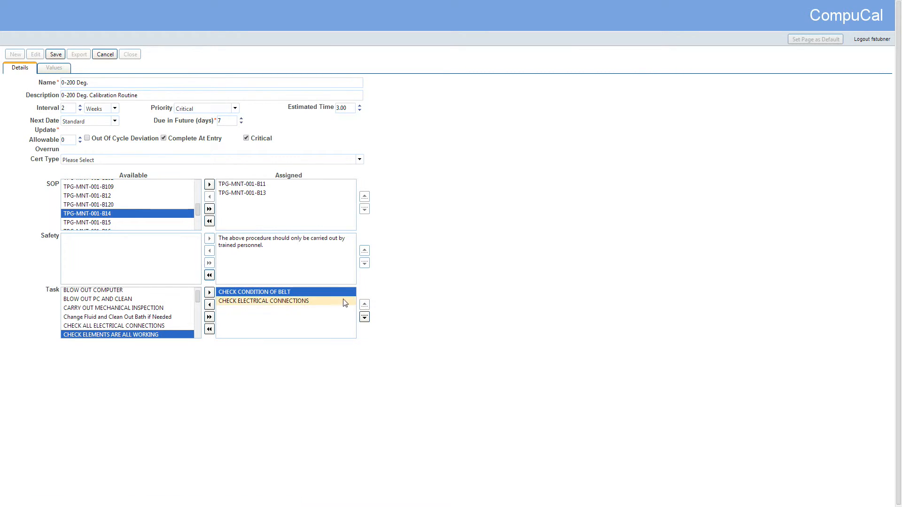
Move CHECK ELECTRICAL CONNECTIONS back to first place and remove CHECK CONDITION OF BELT from the assigned tasks
{"action": "left_click", "coordinate": [338, 301]}
{"action": "left_click", "coordinate": [364, 304]}
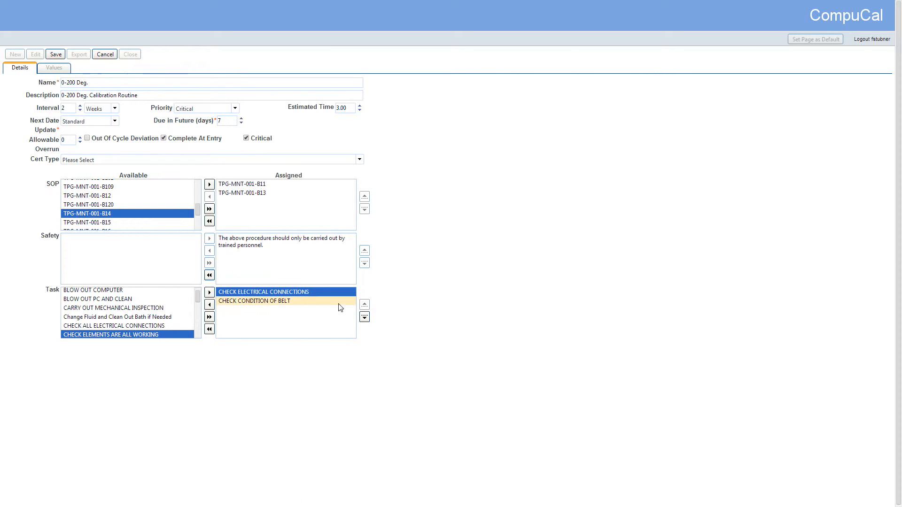
{"action": "left_click", "coordinate": [295, 302]}
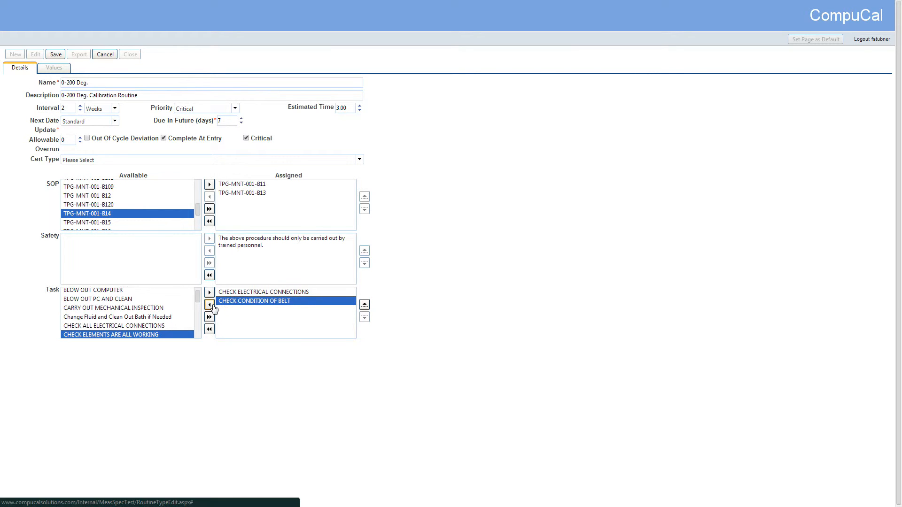
{"action": "left_click", "coordinate": [210, 305]}
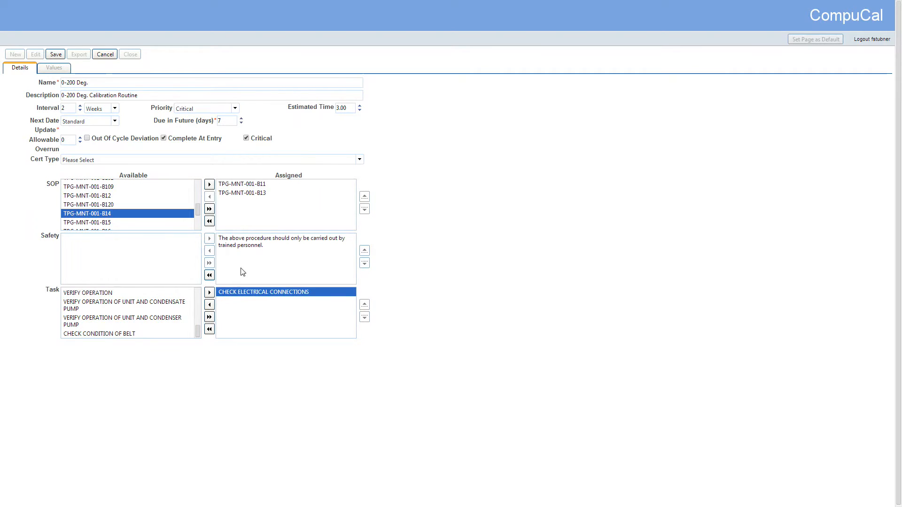
Set the routine's cert type to Loop Calibration Sheet
{"action": "left_click", "coordinate": [260, 196]}
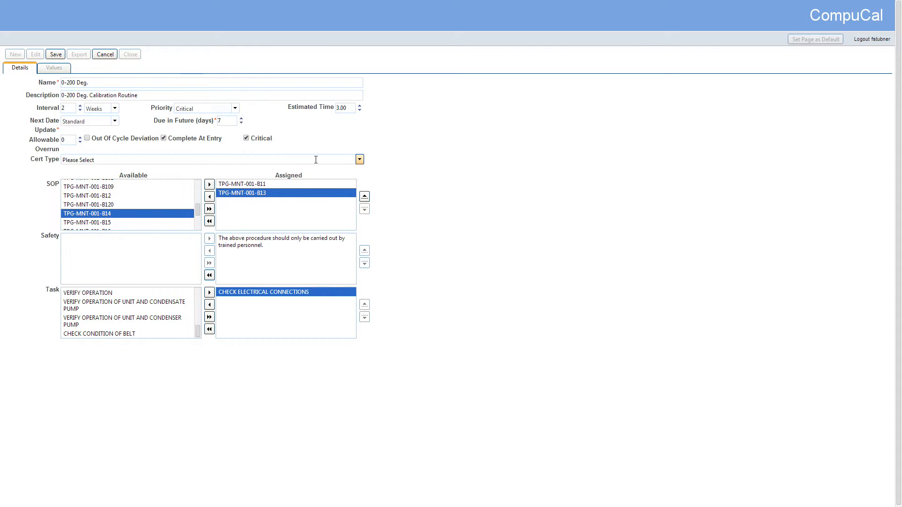
{"action": "left_click", "coordinate": [360, 161]}
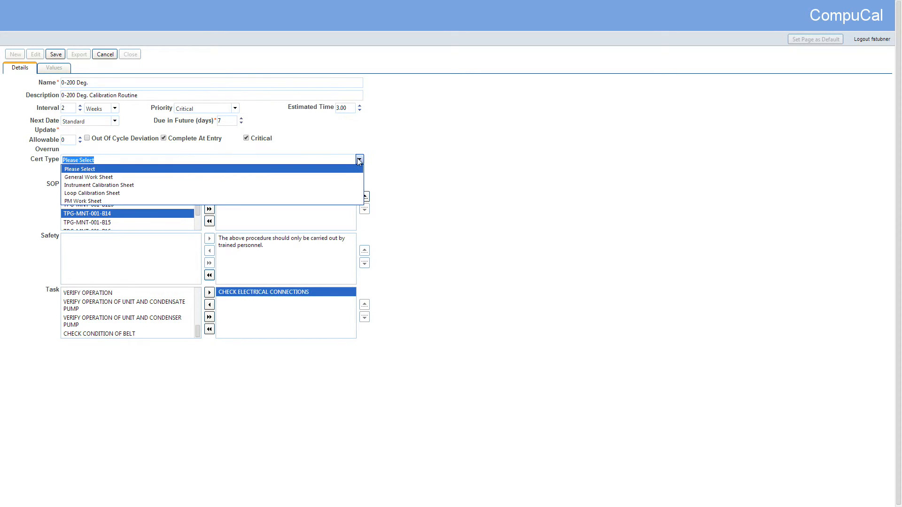
{"action": "left_click", "coordinate": [308, 193]}
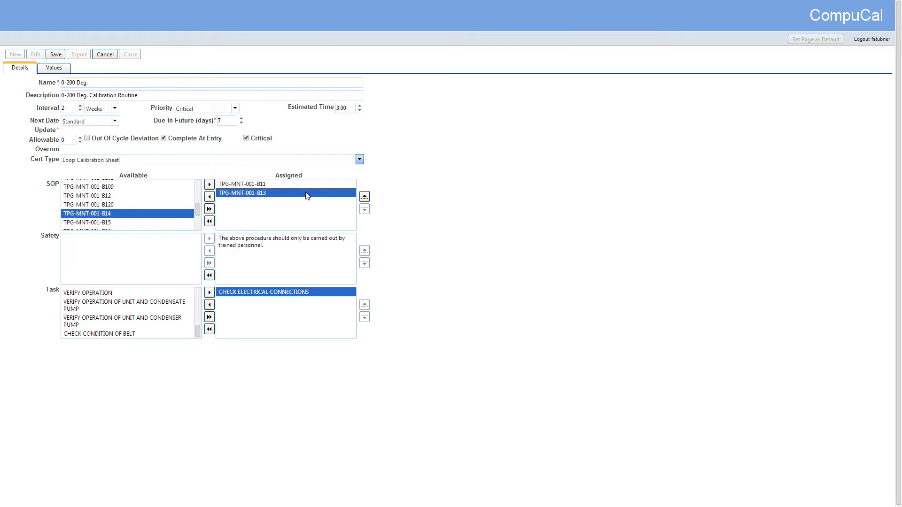
{"action": "left_click", "coordinate": [360, 161]}
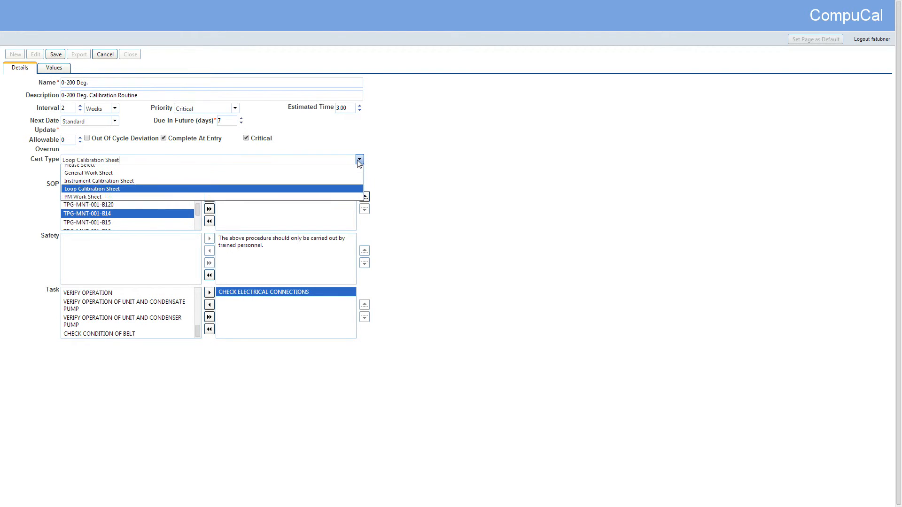
{"action": "left_click", "coordinate": [318, 187]}
Set the resolution of the routine's calibration values to 4
{"action": "left_click", "coordinate": [55, 69]}
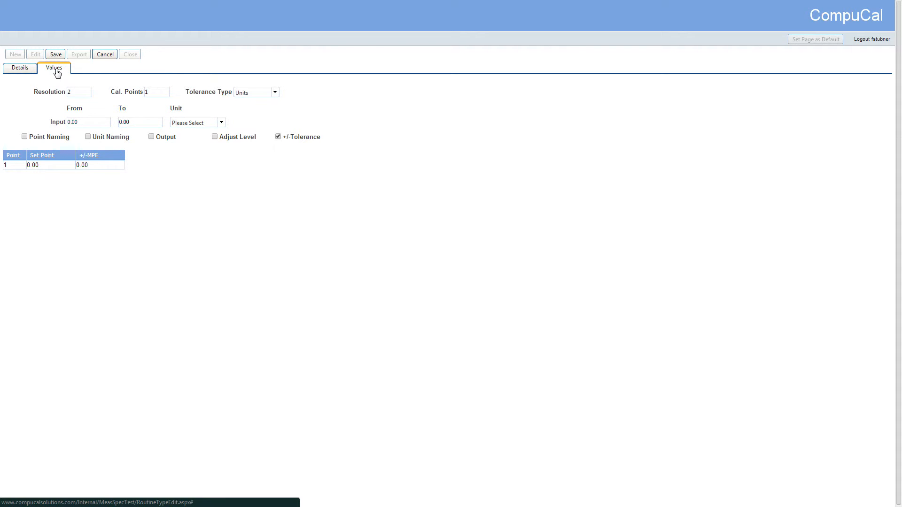
{"action": "left_click", "coordinate": [73, 90]}
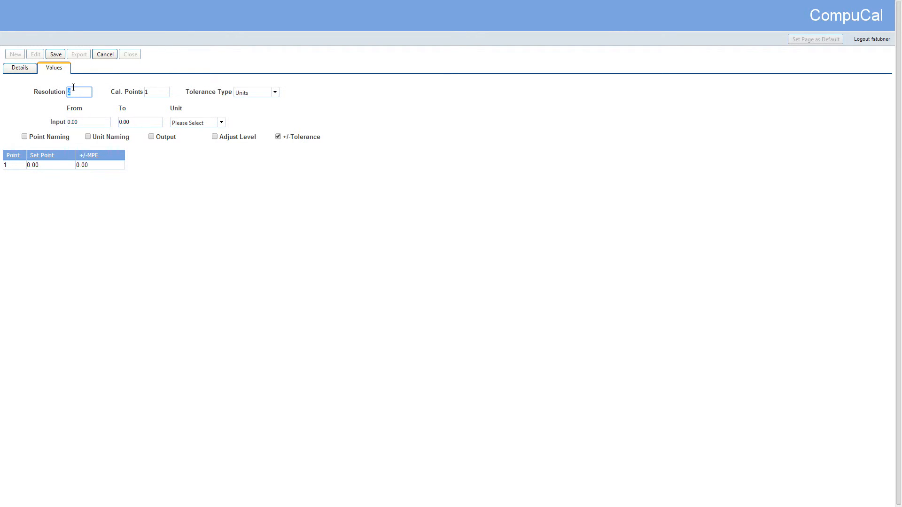
{"action": "type", "text": "4"}
Set the number of calibration points to 99
{"action": "left_click", "coordinate": [150, 92]}
{"action": "type", "text": "99"}
{"action": "key", "text": "Tab"}
Set the number of calibration points to 10 and the tolerance type to % Range
{"action": "left_click", "coordinate": [151, 91]}
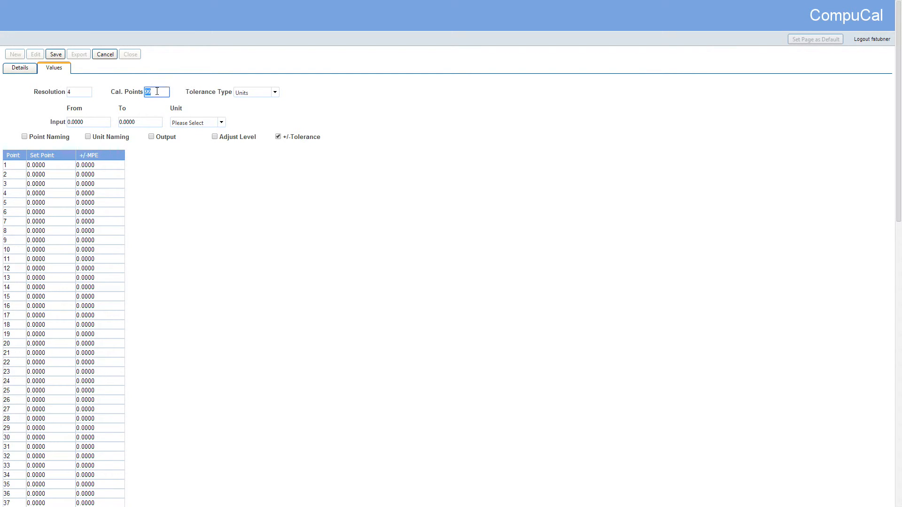
{"action": "type", "text": "10"}
{"action": "key", "text": "Tab"}
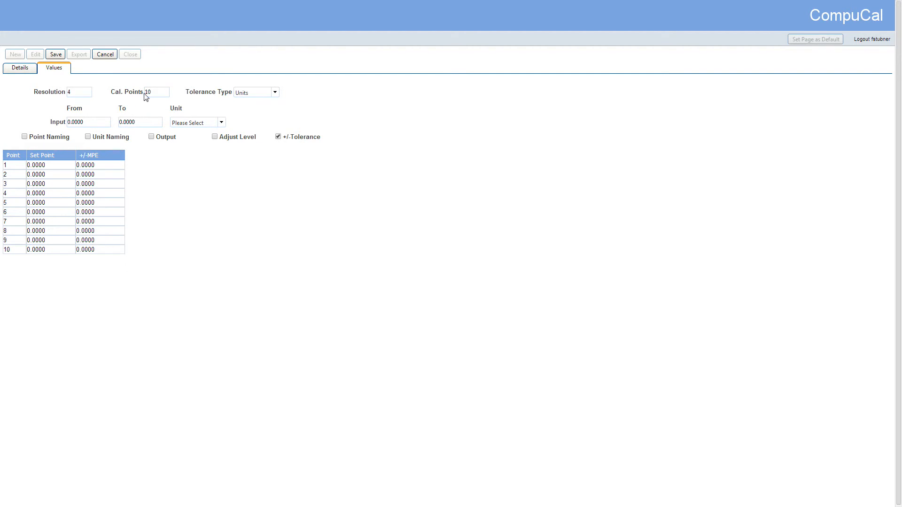
{"action": "left_click", "coordinate": [275, 93]}
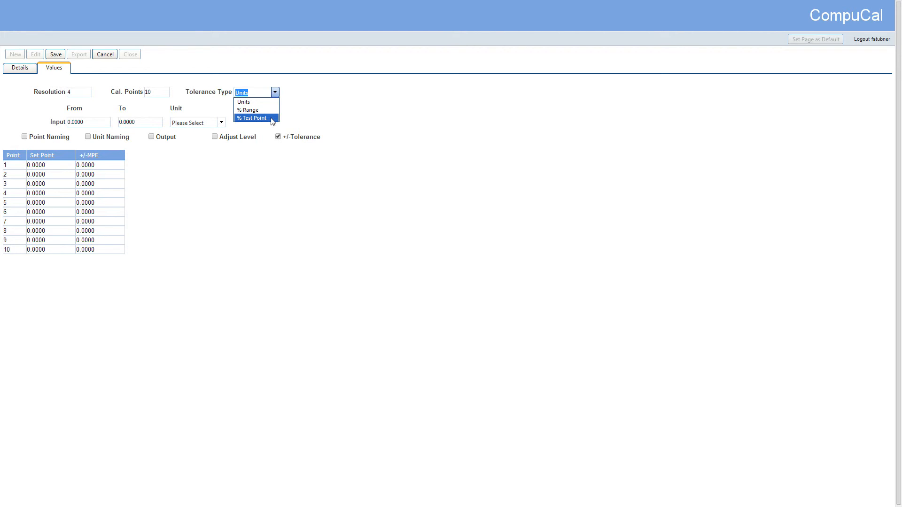
{"action": "left_click", "coordinate": [271, 110]}
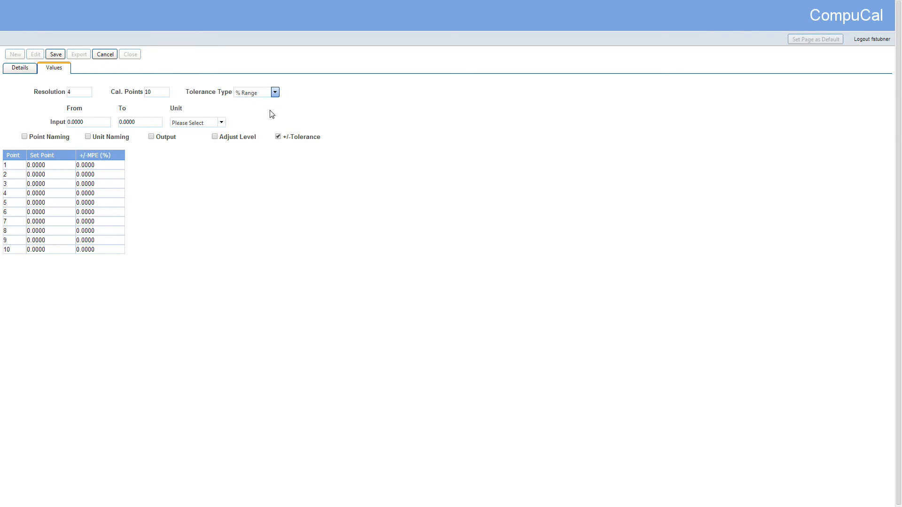
Fill the +/-MPE (%) column with 0.25 for all points, starting from point 1
{"action": "left_click", "coordinate": [109, 164]}
{"action": "type", "text": "0.25"}
{"action": "key", "text": "Tab"}
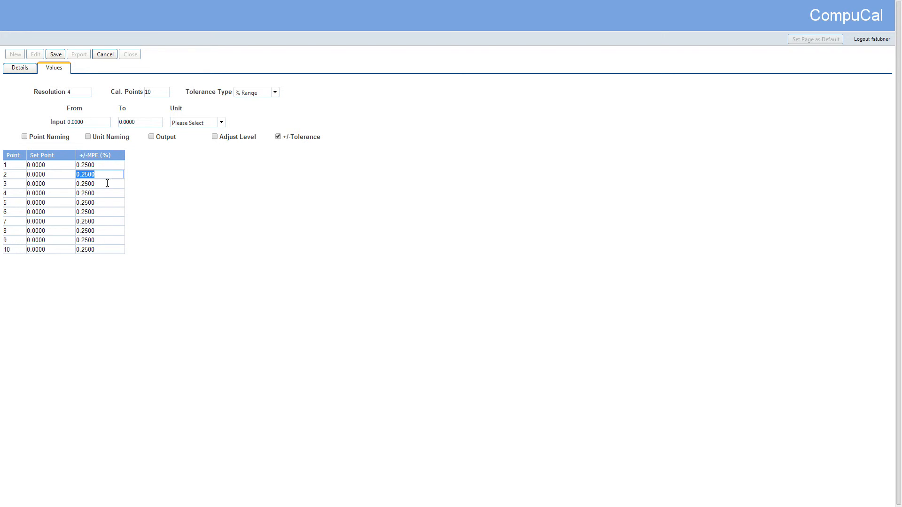
Set the +/-MPE (%) to 0.75 for point 6, 0.1 for point 8 and 0.5 for point 10
{"action": "left_click", "coordinate": [107, 211]}
{"action": "type", "text": ".75"}
{"action": "left_click", "coordinate": [105, 230]}
{"action": "type", "text": ".1"}
{"action": "left_click", "coordinate": [105, 248]}
{"action": "type", "text": ".5"}
{"action": "left_click", "coordinate": [131, 250]}
Enable Point Naming and Unit Naming, and name point 1 Humidity
{"action": "left_click", "coordinate": [24, 137]}
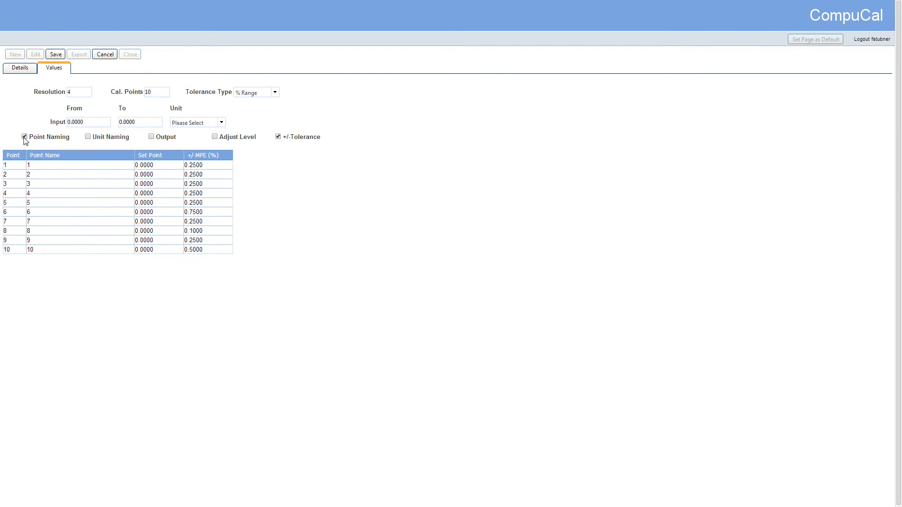
{"action": "left_click", "coordinate": [88, 137]}
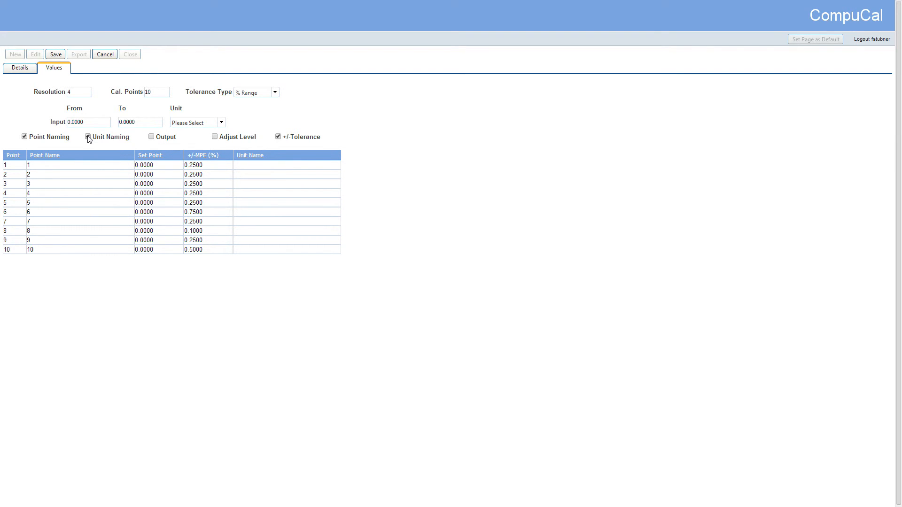
{"action": "left_click", "coordinate": [56, 164]}
{"action": "left_click_drag", "start_coordinate": [43, 163], "coordinate": [28, 163]}
{"action": "type", "text": "Humid"}
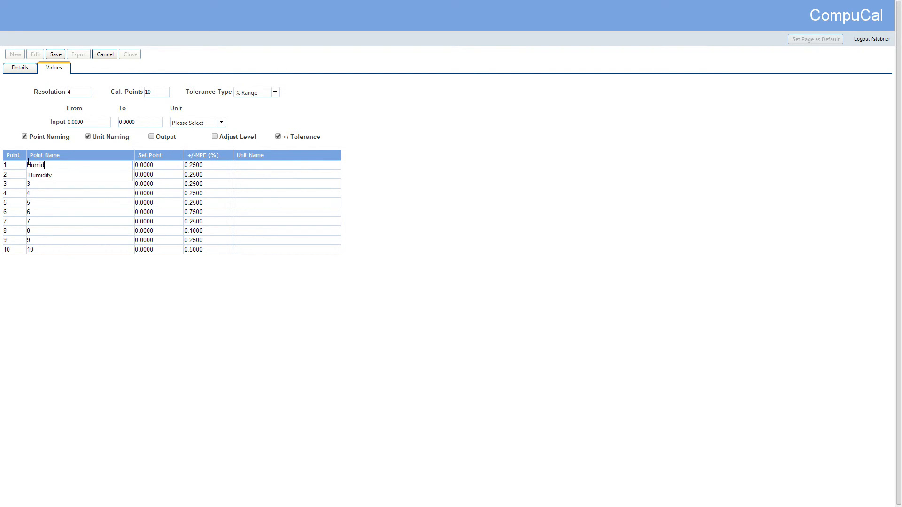
{"action": "key", "text": "Down"}
{"action": "key", "text": "Return"}
Copy the point name Humidity from point 1 to points 2 through 5
{"action": "left_click_drag", "start_coordinate": [52, 165], "coordinate": [26, 165]}
{"action": "key", "text": "ctrl+c"}
{"action": "double_click", "coordinate": [40, 186]}
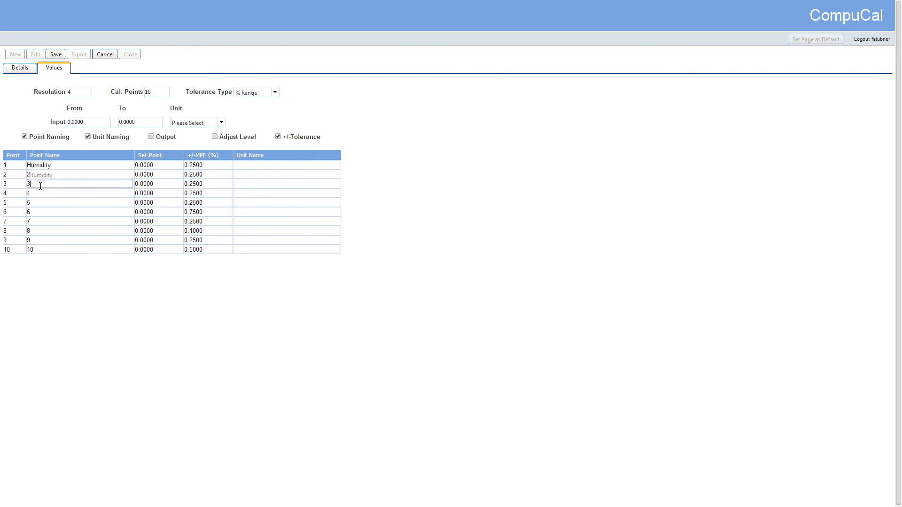
{"action": "key", "text": "ctrl+v"}
{"action": "double_click", "coordinate": [43, 176]}
{"action": "key", "text": "ctrl+v"}
{"action": "left_click", "coordinate": [35, 193]}
{"action": "double_click", "coordinate": [35, 192]}
{"action": "key", "text": "ctrl+v"}
{"action": "double_click", "coordinate": [36, 201]}
{"action": "key", "text": "ctrl+v"}
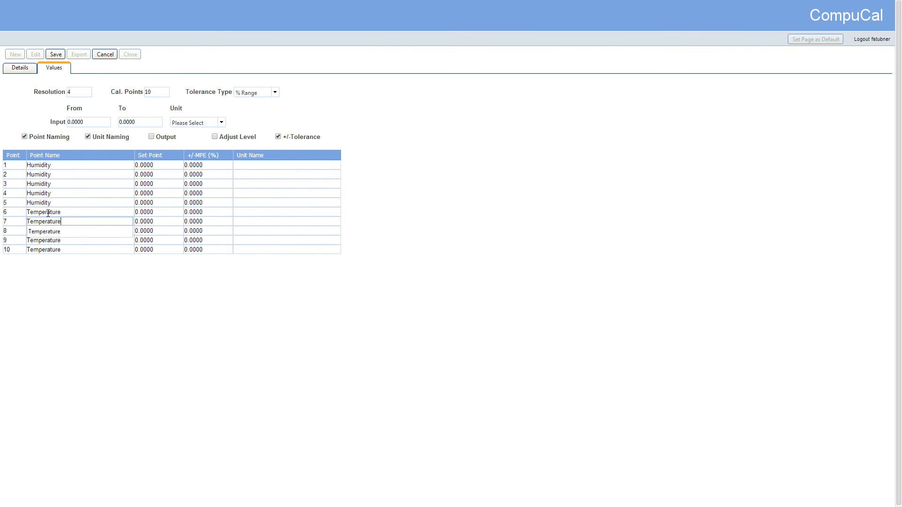
Set the input unit to °C
{"action": "left_click", "coordinate": [244, 166]}
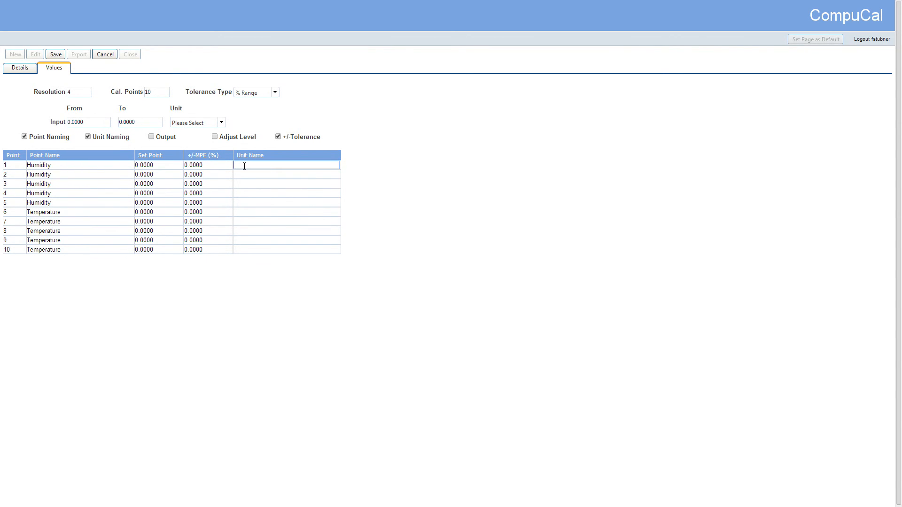
{"action": "left_click", "coordinate": [221, 122]}
{"action": "left_click", "coordinate": [214, 137]}
Set the unit name to % for the Humidity points 1 through 5
{"action": "left_click", "coordinate": [246, 163]}
{"action": "key", "text": "BackSpace"}
{"action": "type", "text": "%"}
{"action": "left_click", "coordinate": [275, 174]}
{"action": "type", "text": "%"}
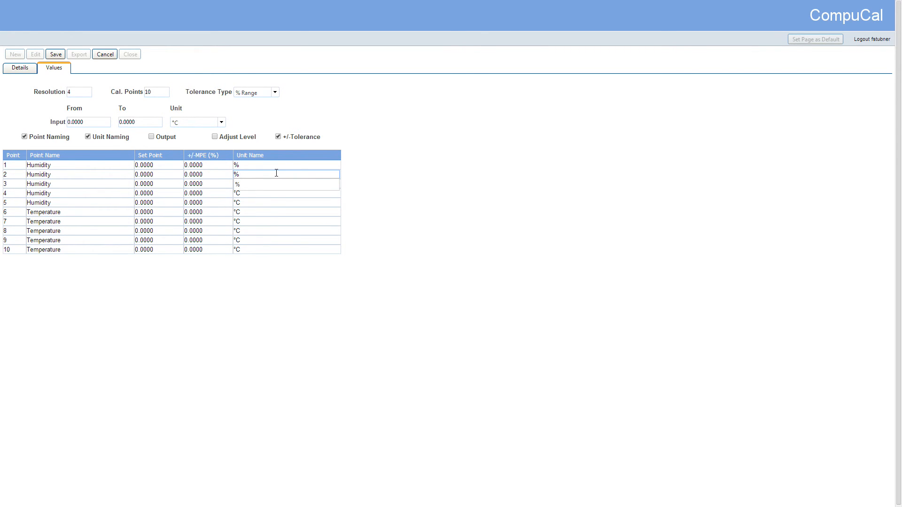
{"action": "left_click", "coordinate": [276, 183]}
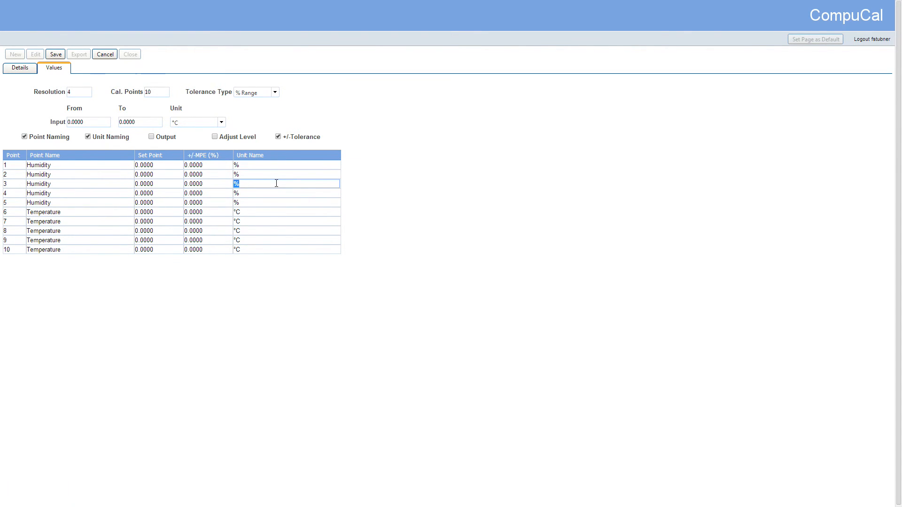
Set the upper limit of the input range to 250 and choose °C as its unit
{"action": "left_click", "coordinate": [96, 122]}
{"action": "left_click", "coordinate": [140, 121]}
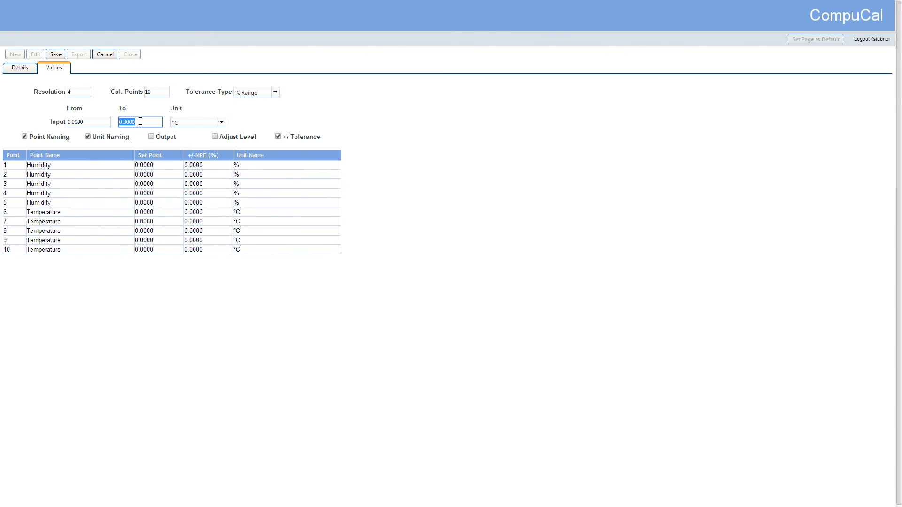
{"action": "type", "text": "250"}
{"action": "left_click", "coordinate": [225, 124]}
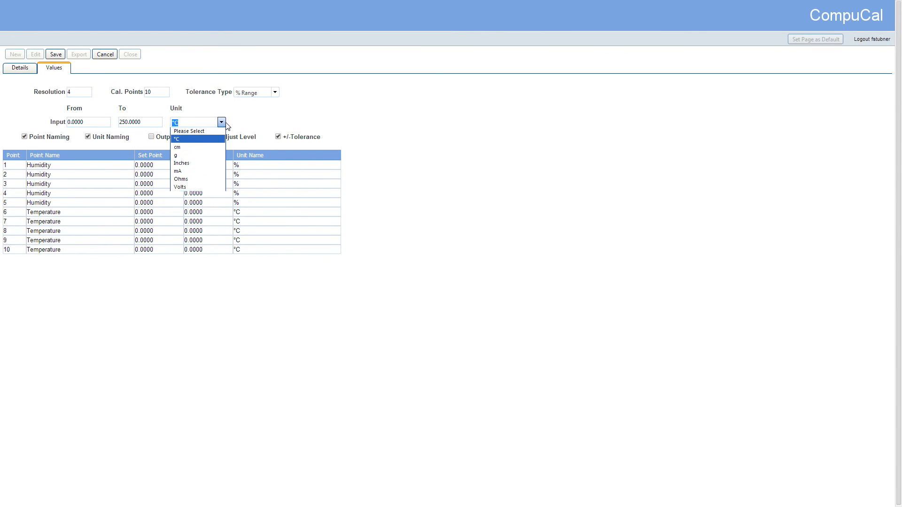
{"action": "left_click", "coordinate": [209, 143]}
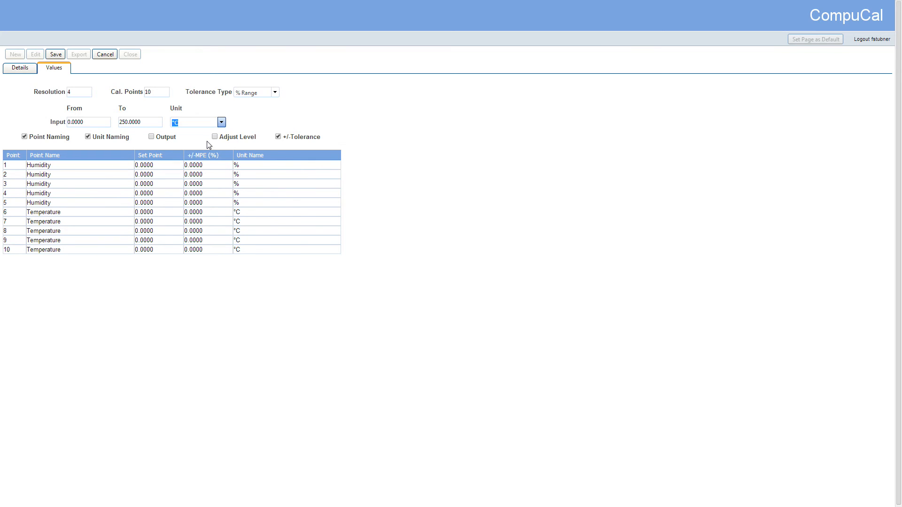
Try the Output option with its range and unit fields, and turn it back off
{"action": "left_click", "coordinate": [164, 137]}
{"action": "left_click", "coordinate": [101, 137]}
{"action": "left_click", "coordinate": [145, 138]}
{"action": "left_click", "coordinate": [221, 138]}
{"action": "left_click", "coordinate": [221, 138]}
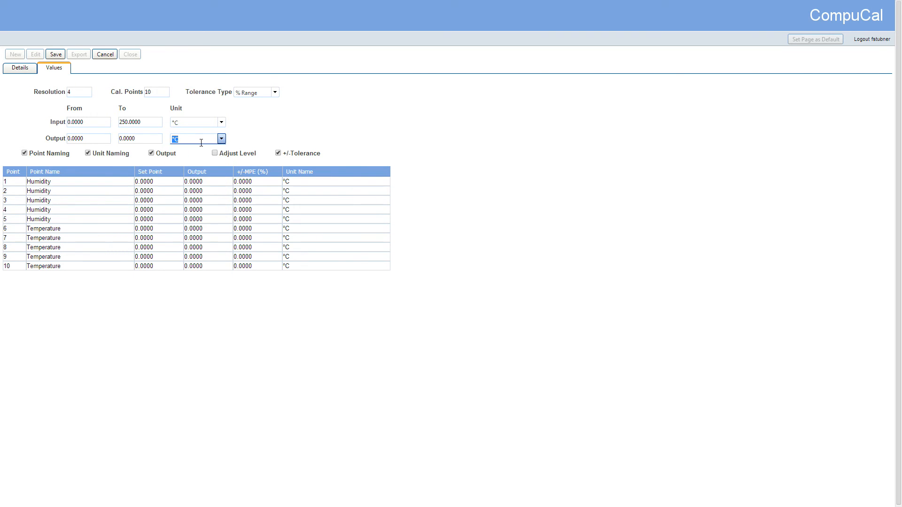
{"action": "left_click", "coordinate": [151, 153]}
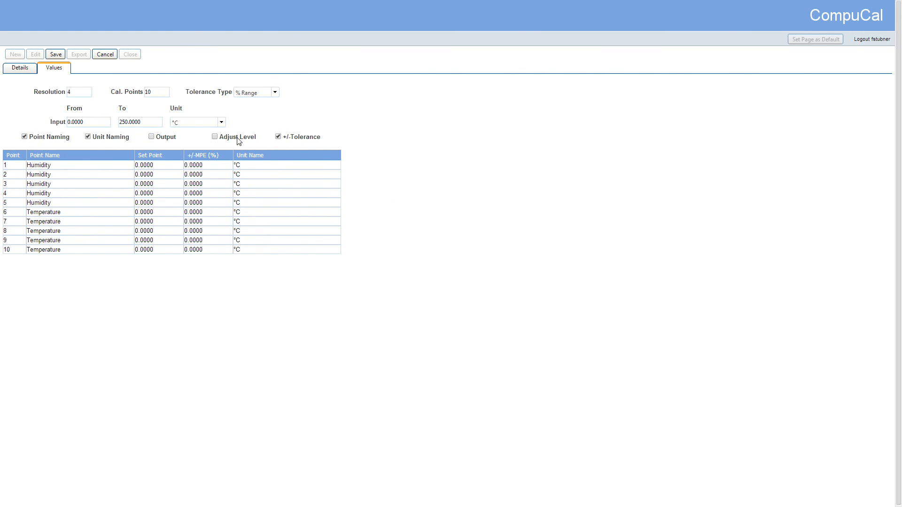
Disable the combined +/-Tolerance to get separate minus and plus limits, and enable Adjust Level
{"action": "left_click", "coordinate": [278, 137]}
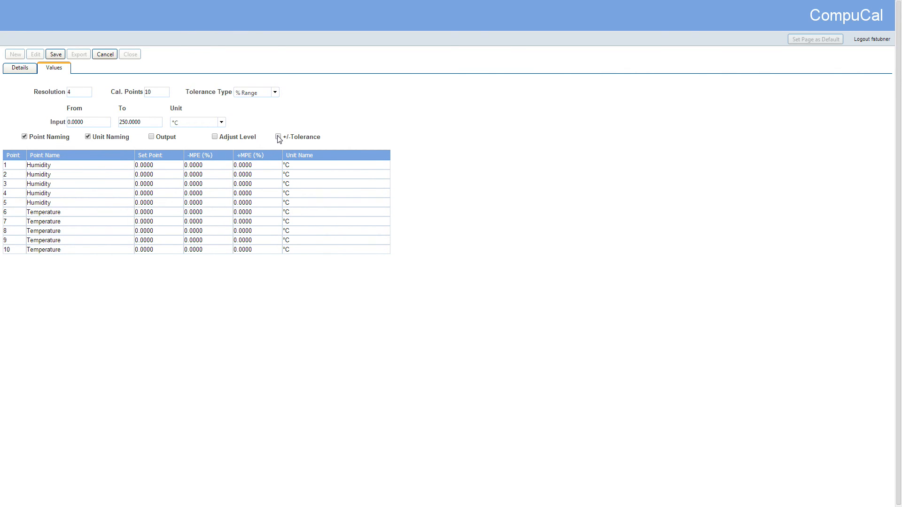
{"action": "left_click", "coordinate": [215, 137]}
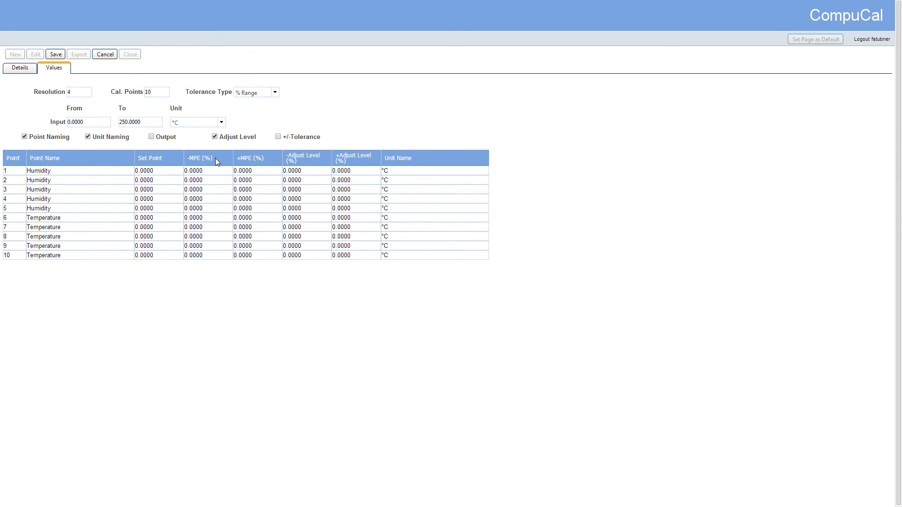
Give point 1 a set point of 70, and set -MPE (%) and +MPE (%) to 1 for all points
{"action": "left_click", "coordinate": [153, 169]}
{"action": "type", "text": "70"}
{"action": "left_click", "coordinate": [242, 170]}
{"action": "type", "text": "1"}
{"action": "left_click", "coordinate": [228, 170]}
{"action": "type", "text": "1"}
{"action": "left_click", "coordinate": [290, 170]}
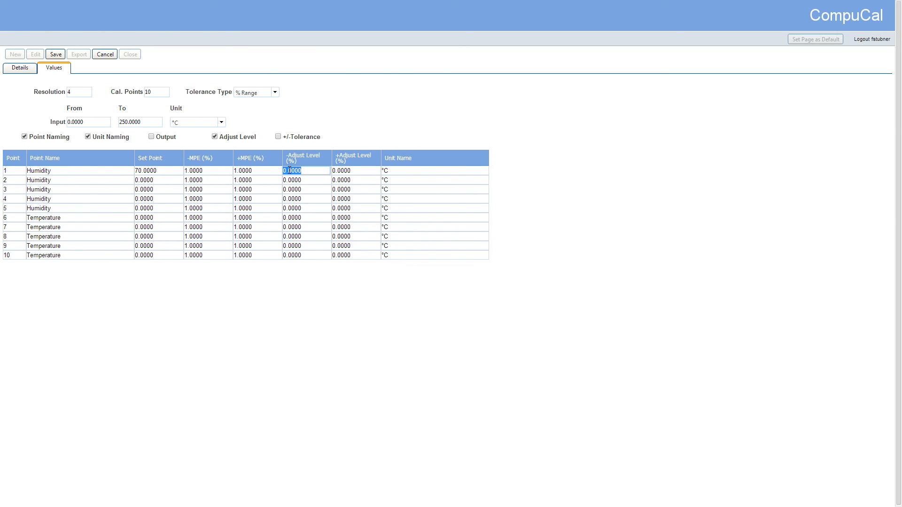